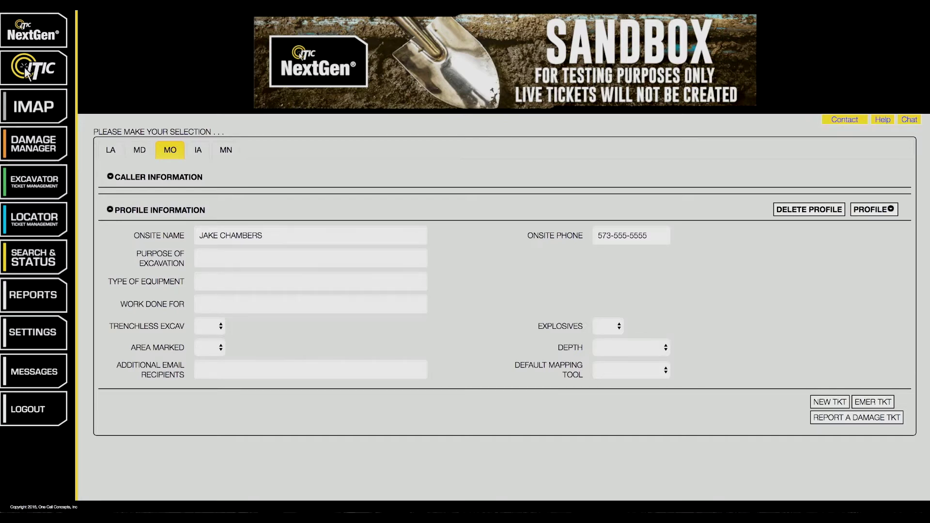
click(841, 404)
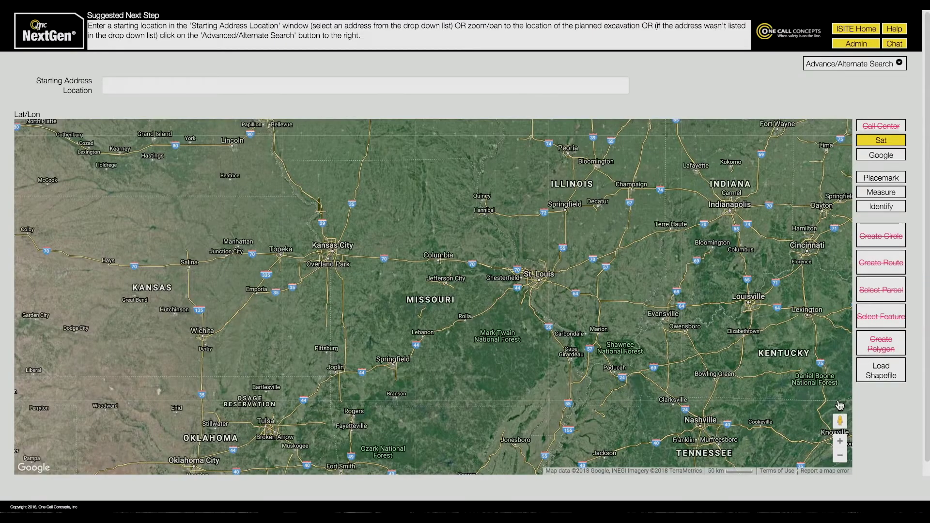
click(504, 83)
text(8)
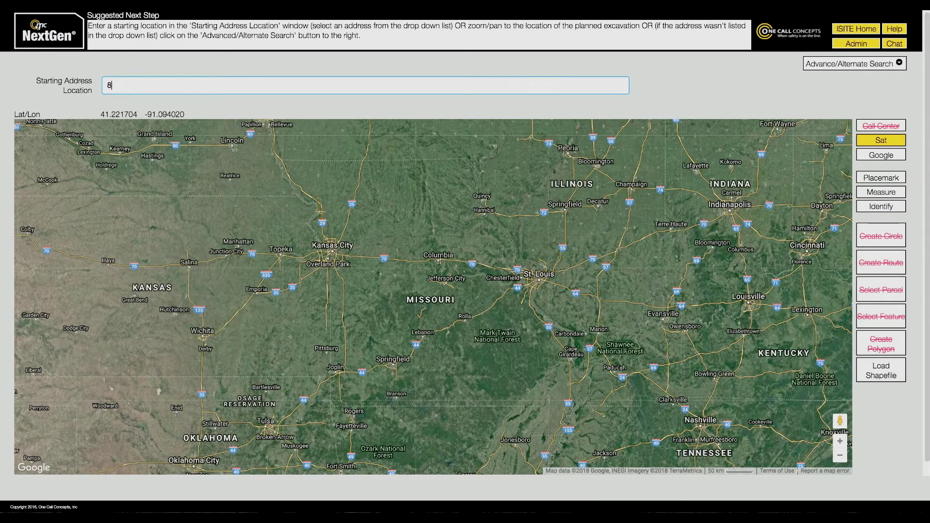
text(24 weathered rock)
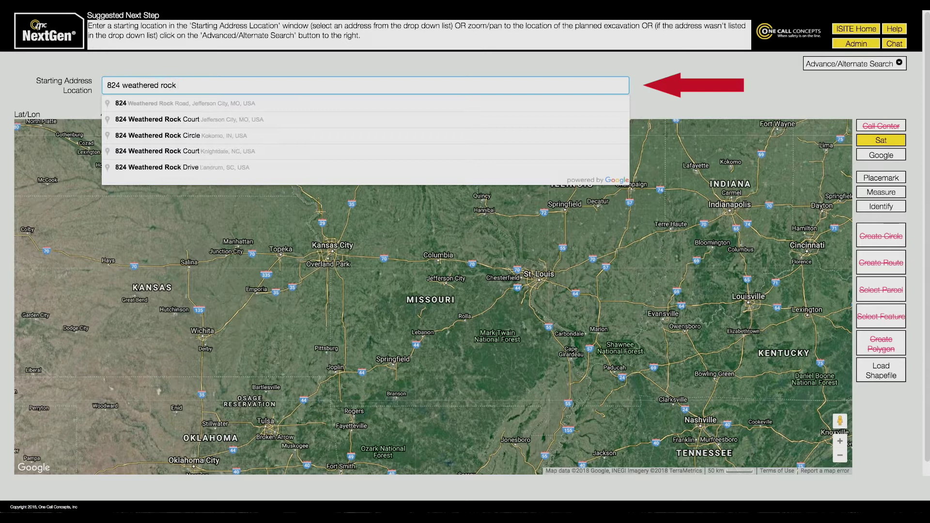
key(Down)
key(Return)
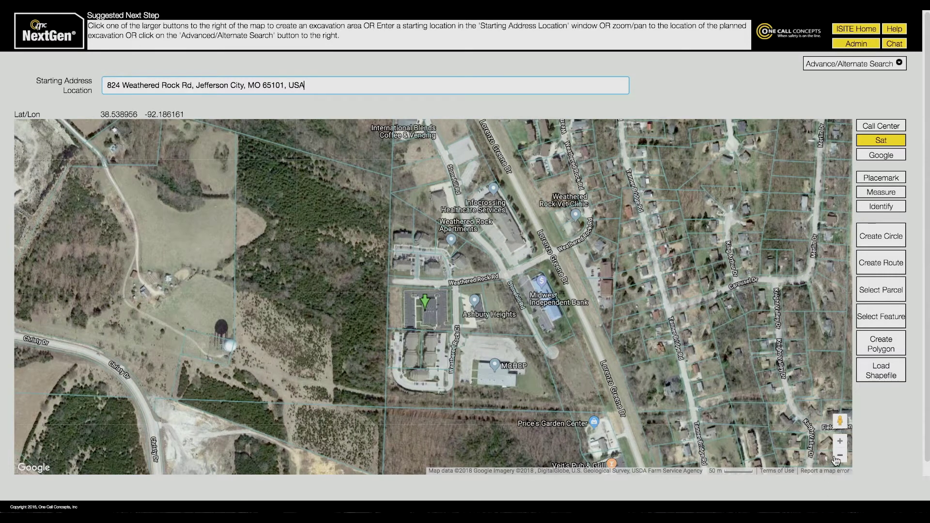
click(840, 441)
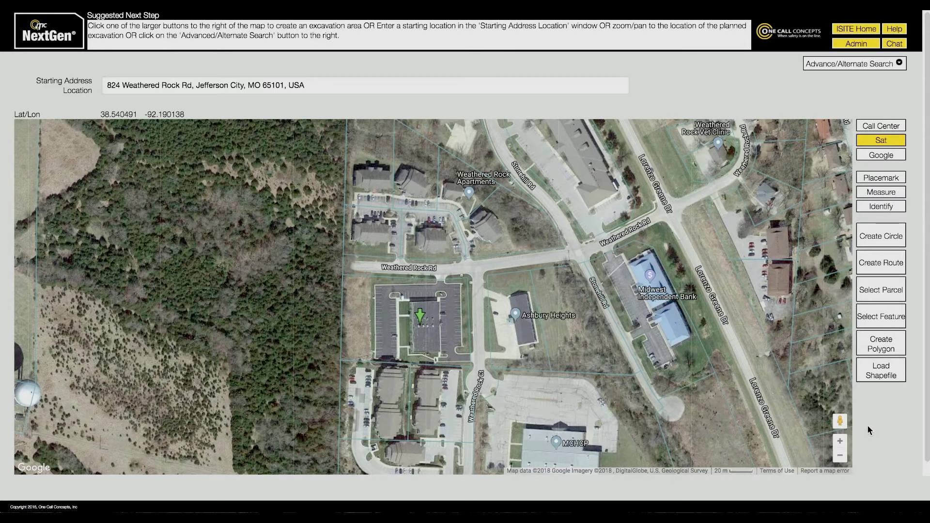
- Configure a 20 ft circle around a saved custom 'Existing Sign' described as 'located at ne corner of intersection'
click(904, 233)
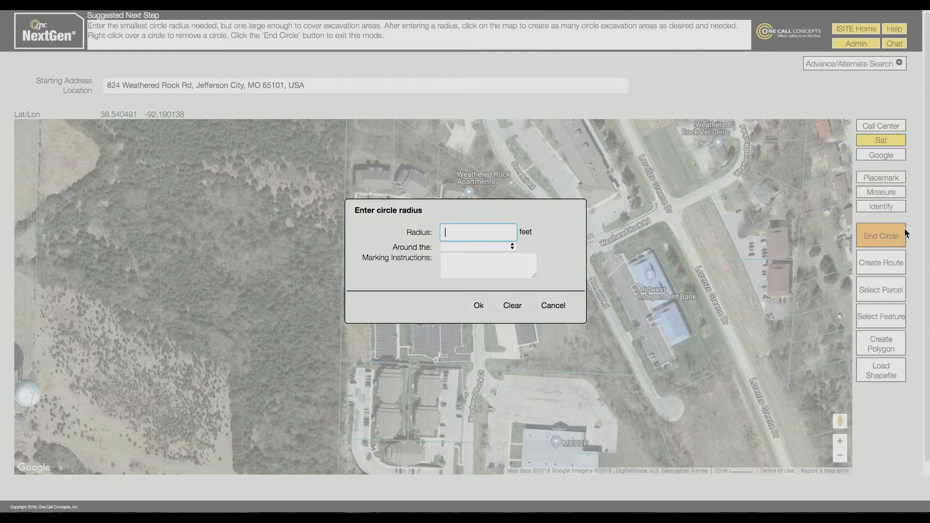
text(20)
click(512, 247)
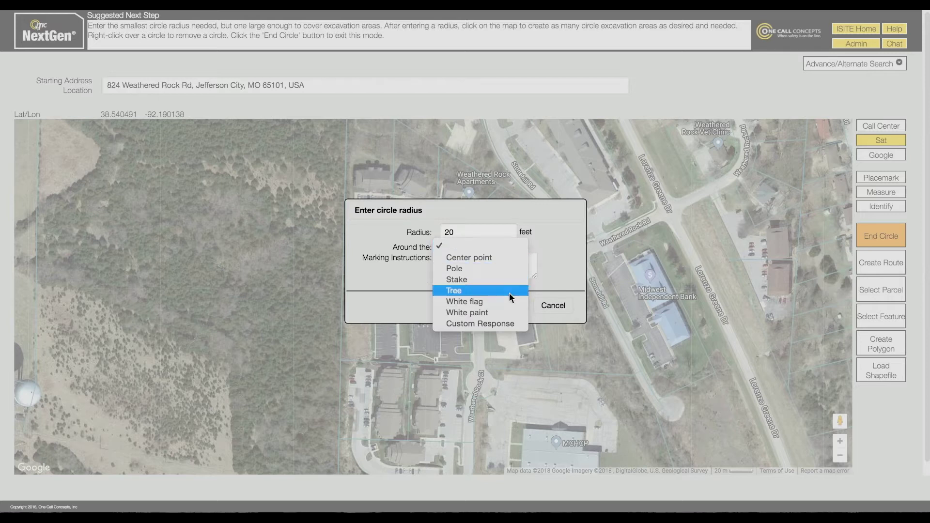
click(509, 323)
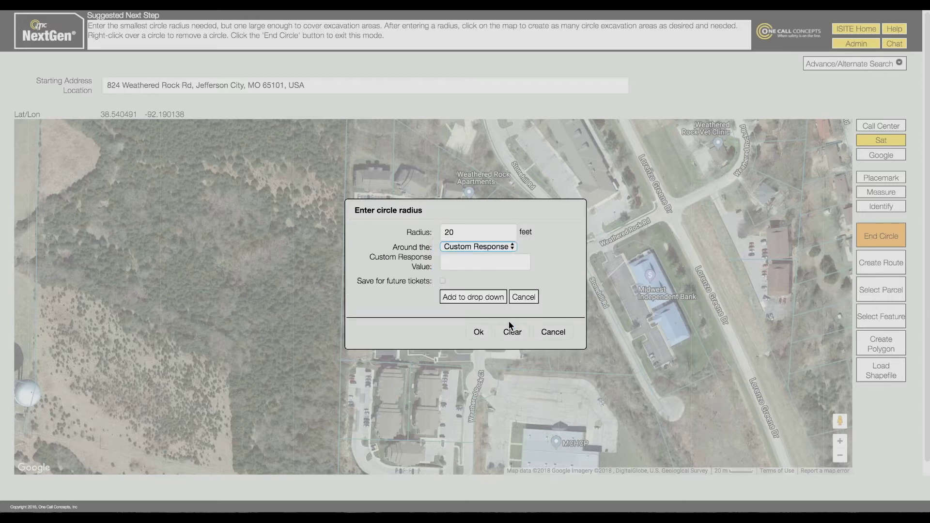
click(471, 262)
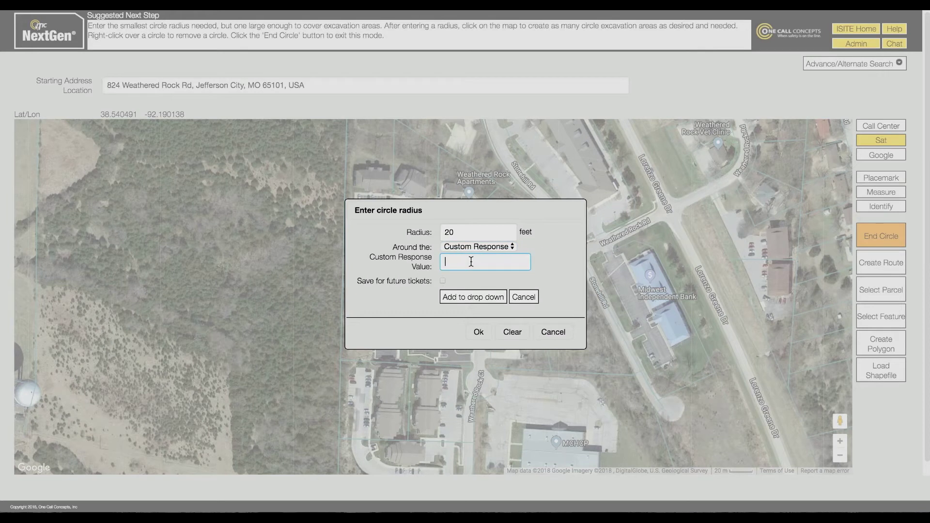
text(Existing Sign)
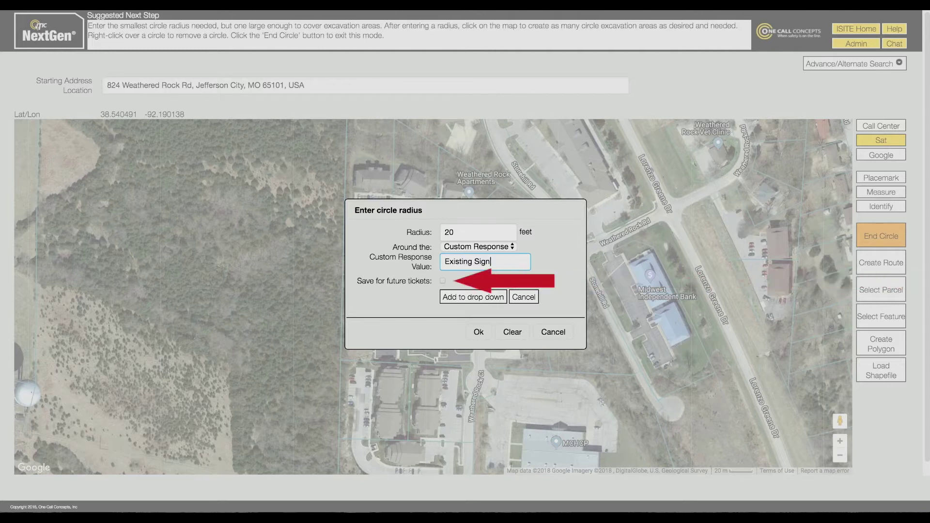
click(443, 282)
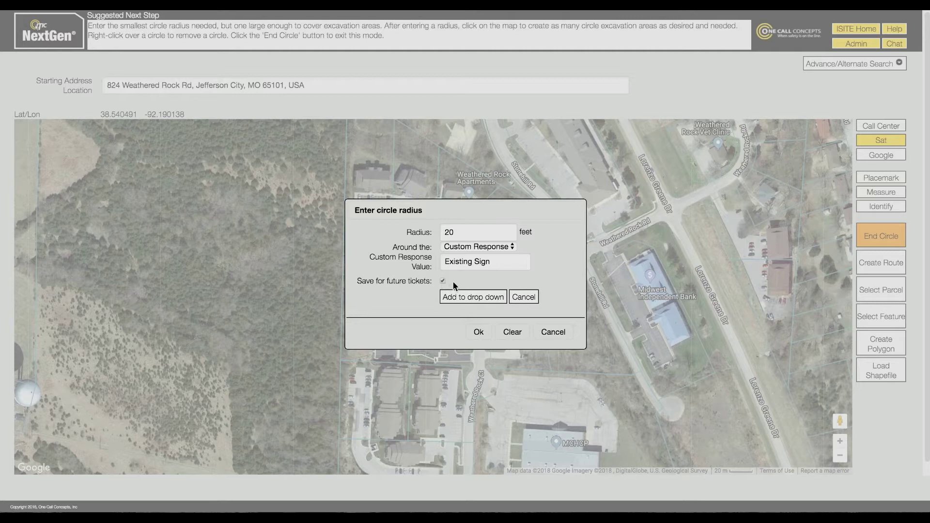
click(464, 296)
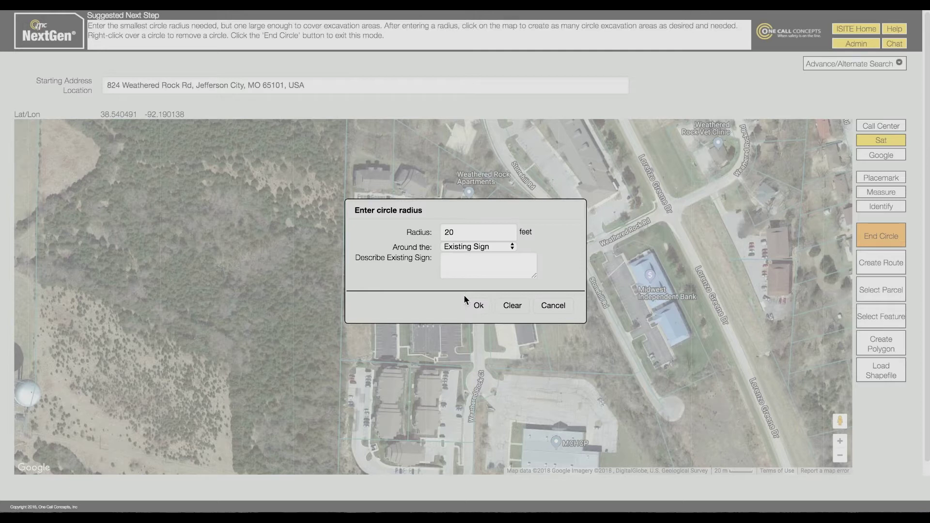
click(473, 270)
text(located at n)
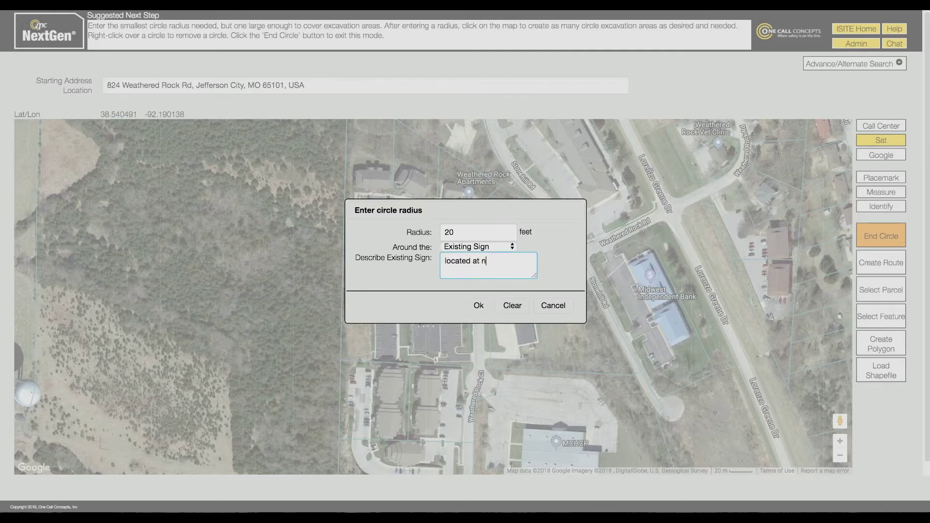
text(e corner of intersection)
click(477, 306)
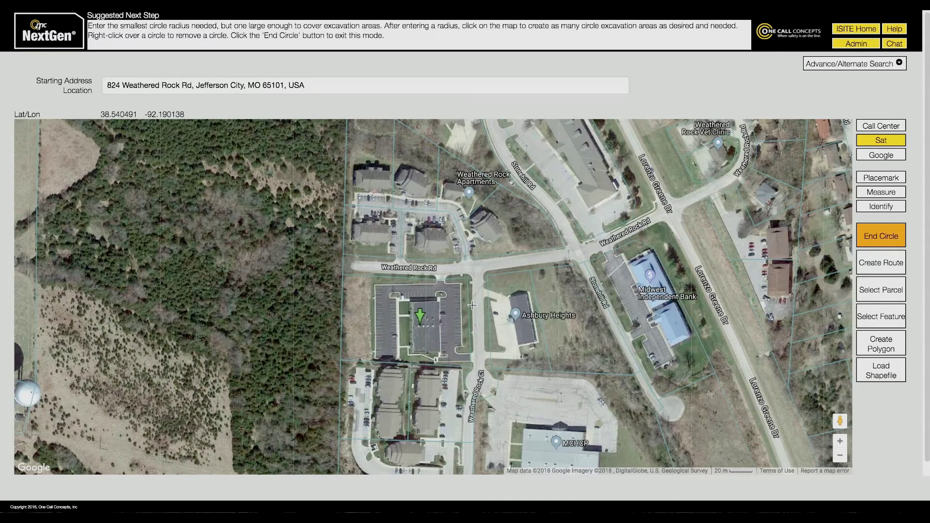
- Place two Existing Sign circles at the intersection, the second described as the sw corner
click(583, 245)
click(470, 277)
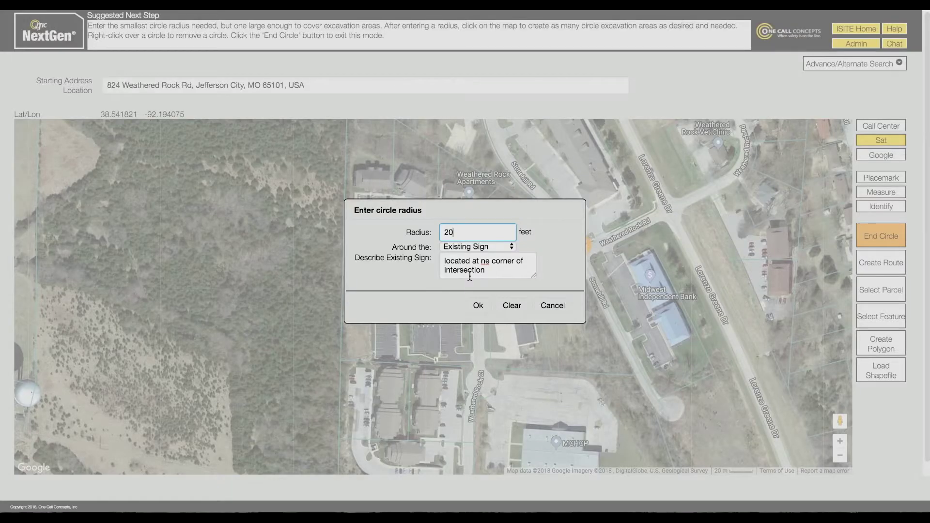
click(483, 263)
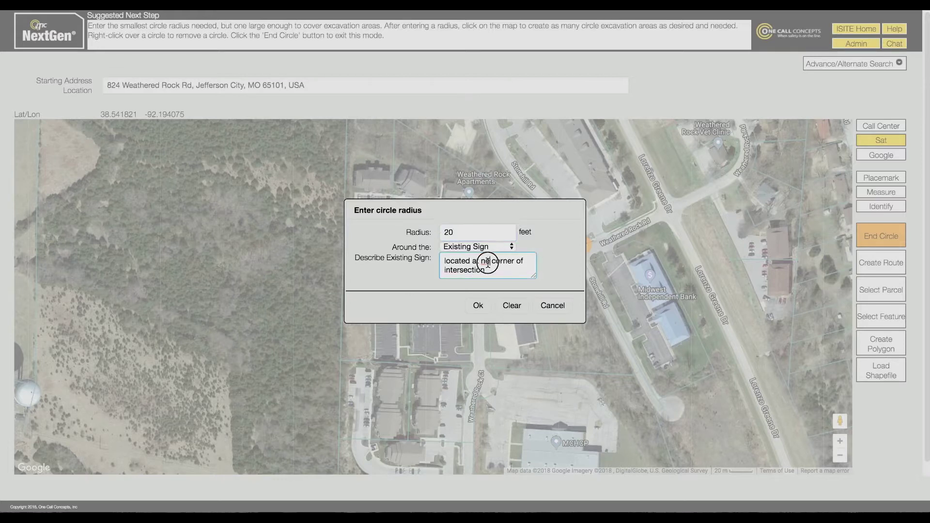
text(sw)
click(483, 305)
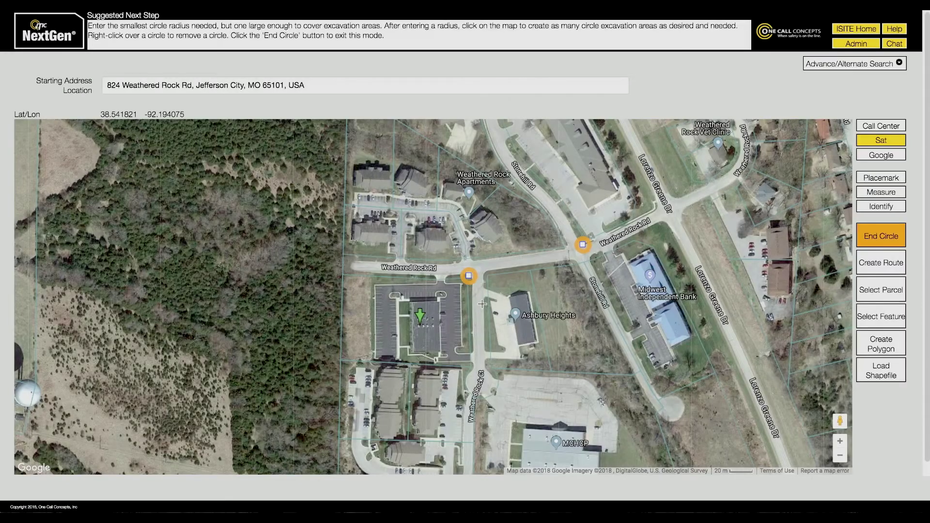
click(900, 240)
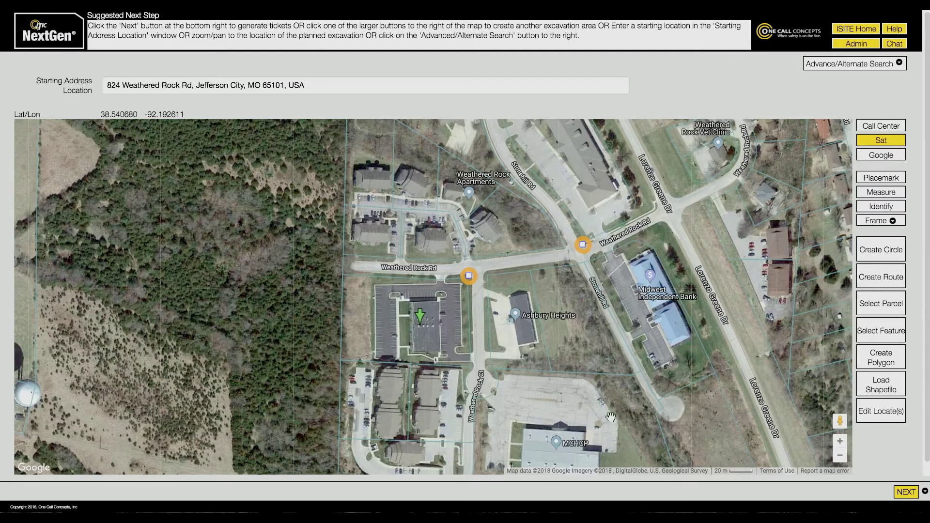
- Set a 30 ft route following white paint, described as 'running along center of parking lot'
mouse_move(611, 412)
mouse_down()
mouse_move(659, 337)
mouse_move(652, 311)
mouse_up()
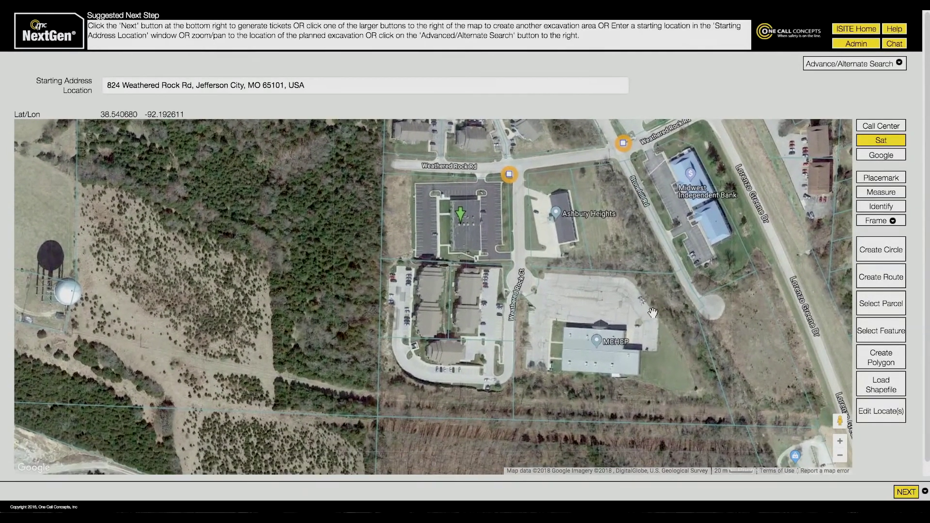
click(862, 280)
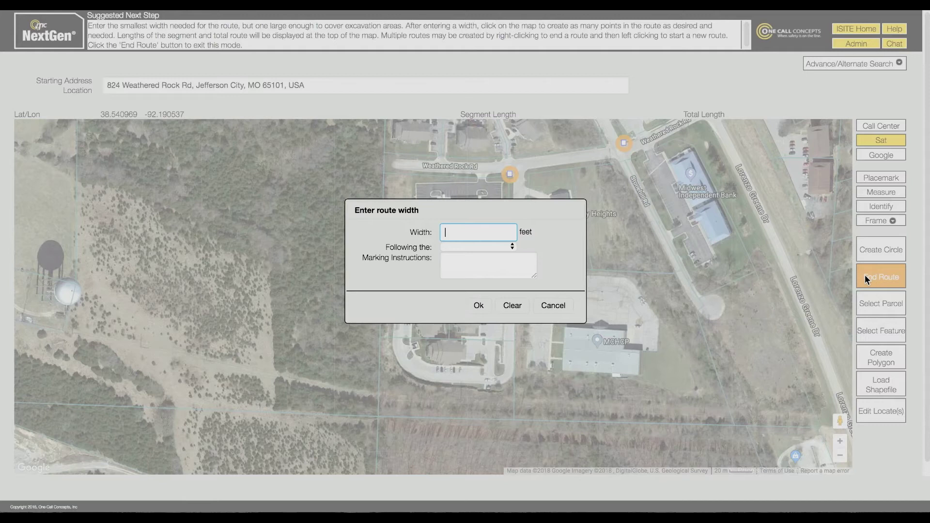
text(30)
click(499, 247)
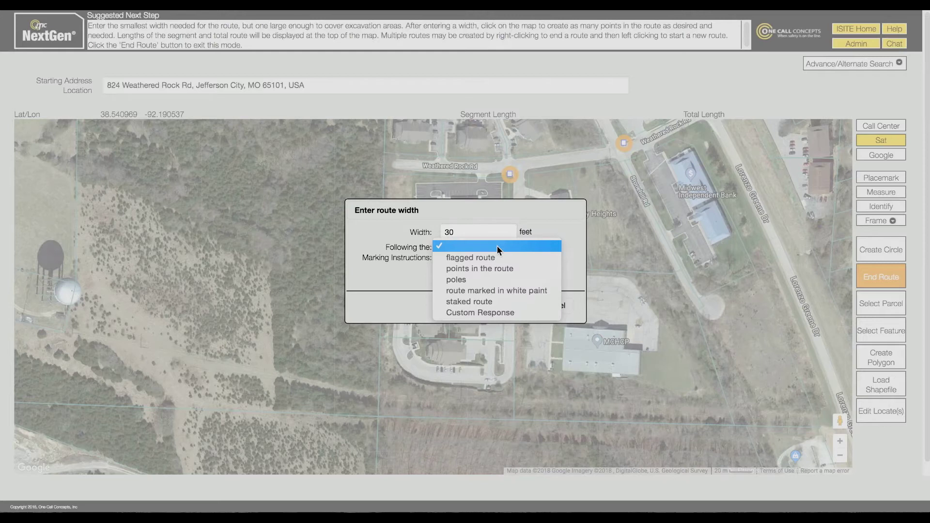
click(499, 289)
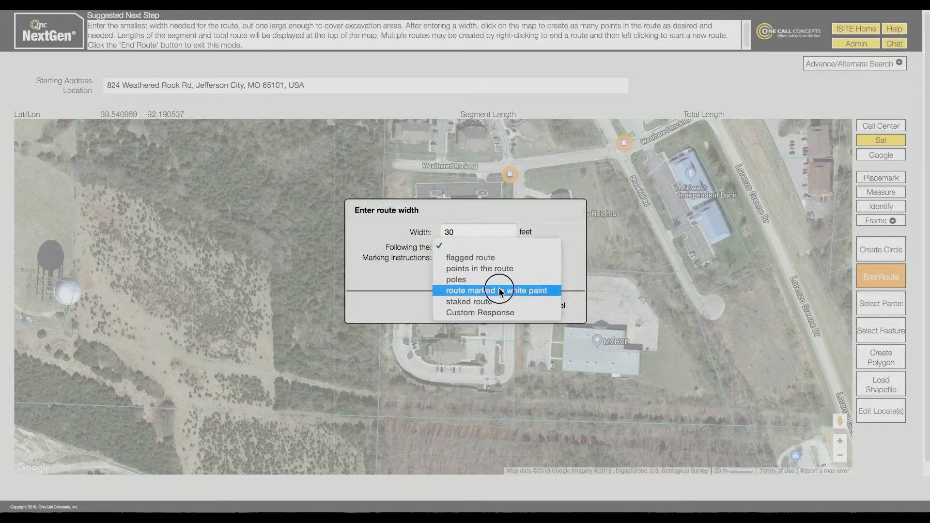
click(494, 266)
text(running alo)
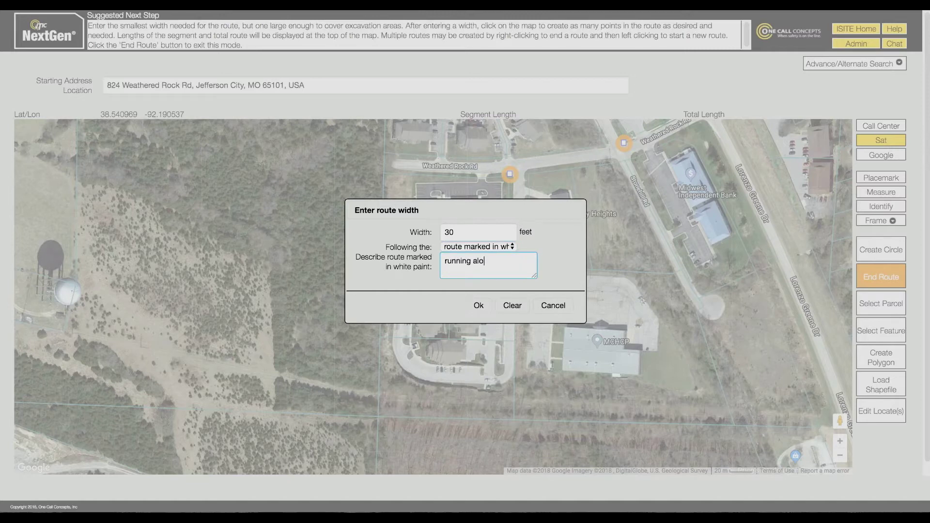
text(ng center of parking lot)
- Draw a five-point U-shaped route around the apartment buildings and end the route
click(481, 306)
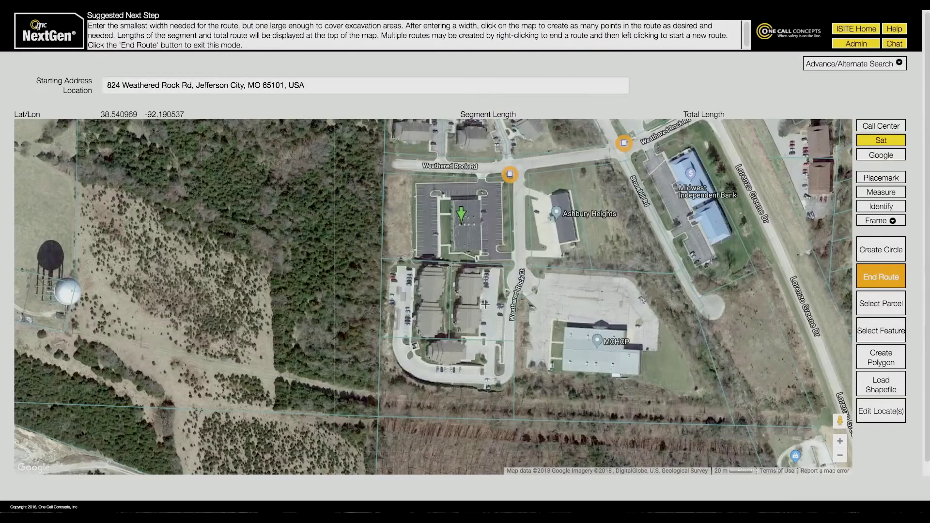
click(407, 268)
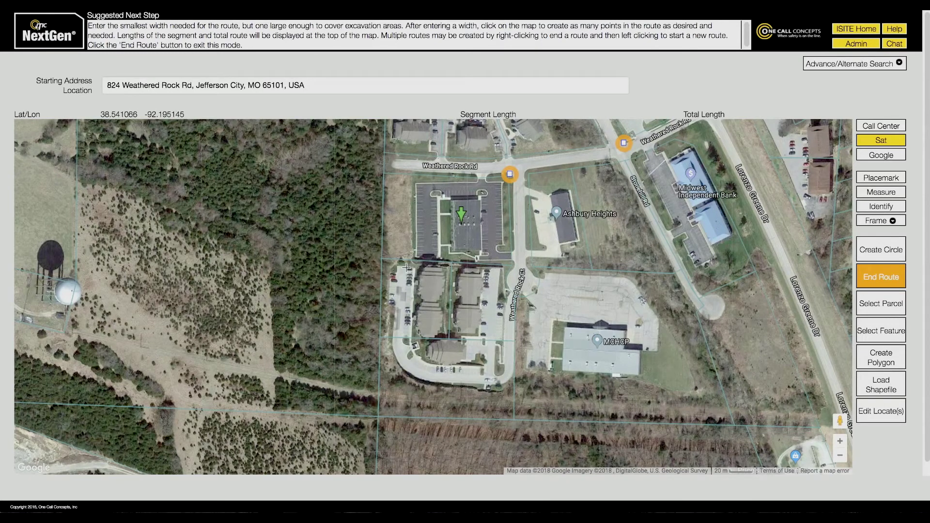
click(401, 344)
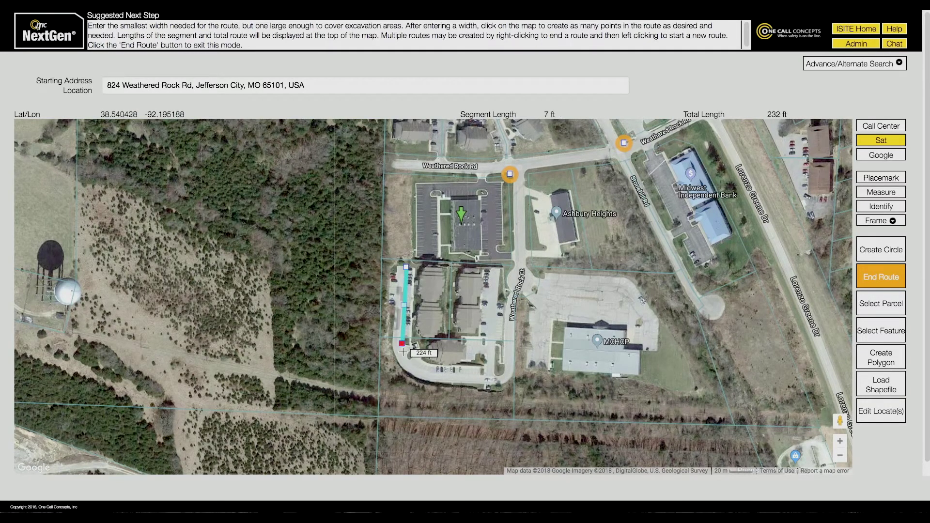
click(416, 370)
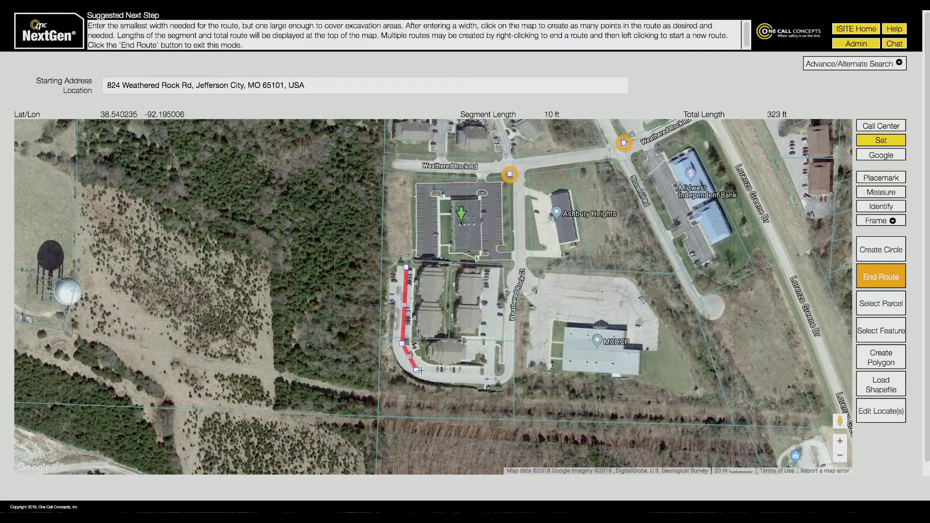
click(488, 374)
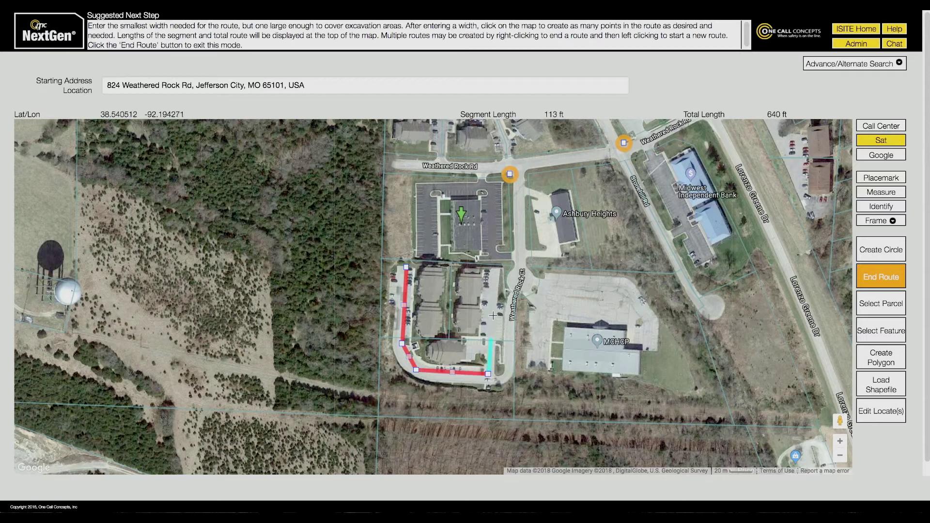
click(496, 267)
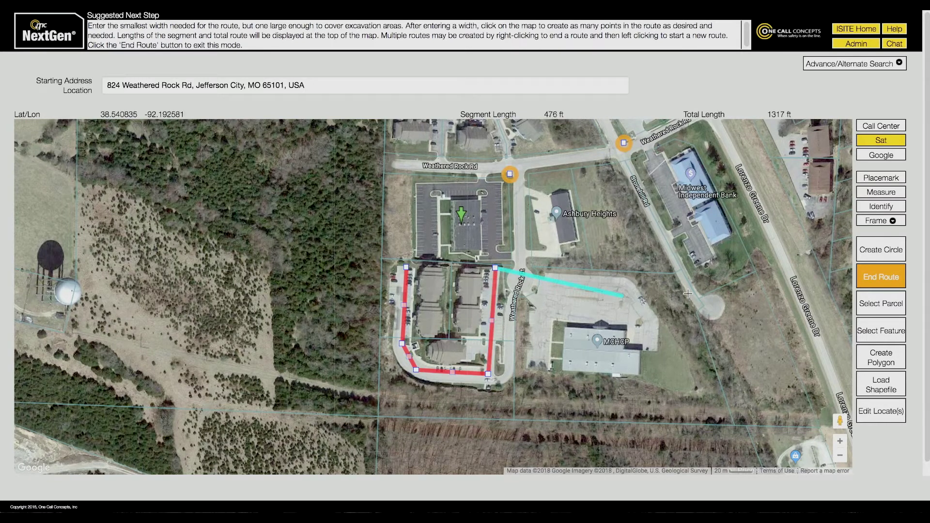
click(889, 281)
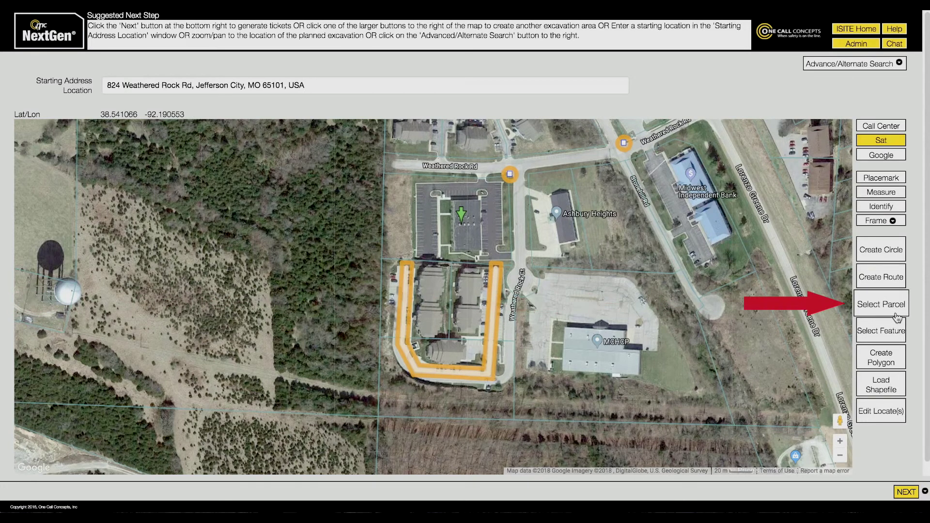
- Select the parcel containing the central building near Weathered Rock Rd
click(893, 316)
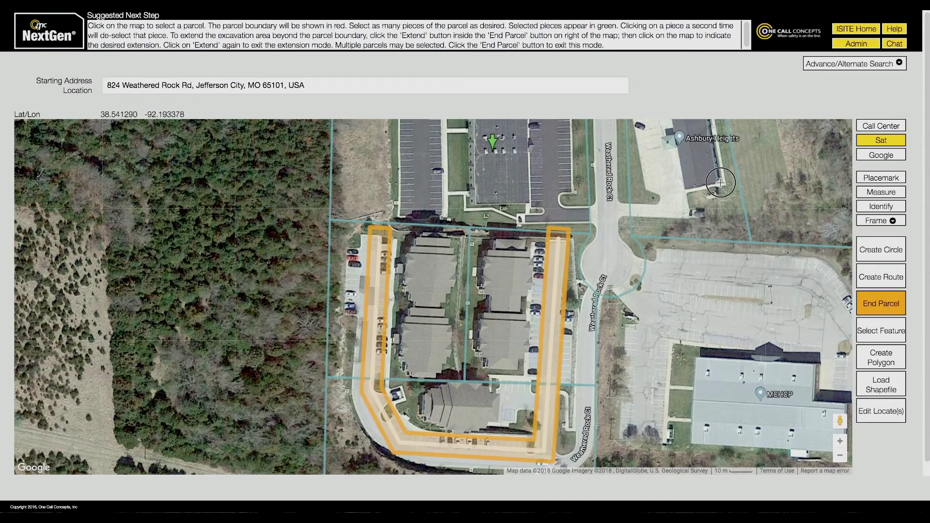
drag(721, 183, 723, 339)
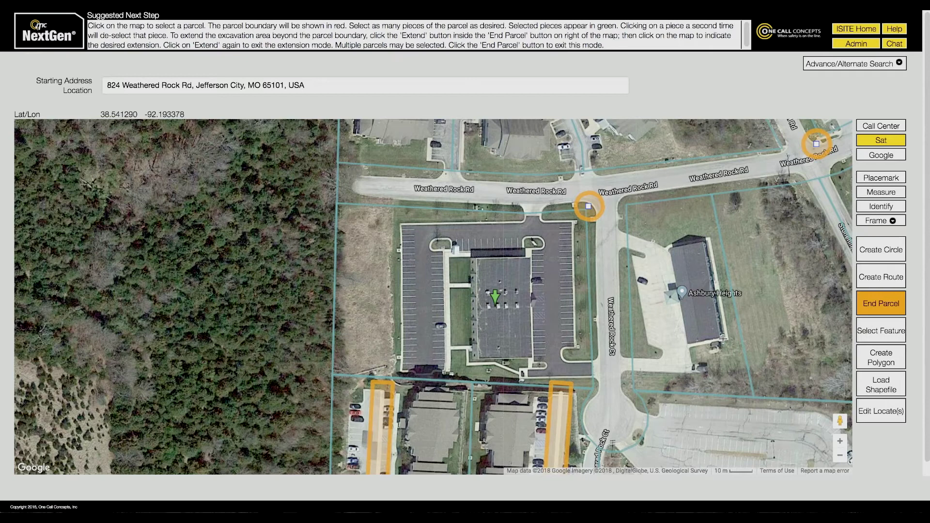
click(518, 315)
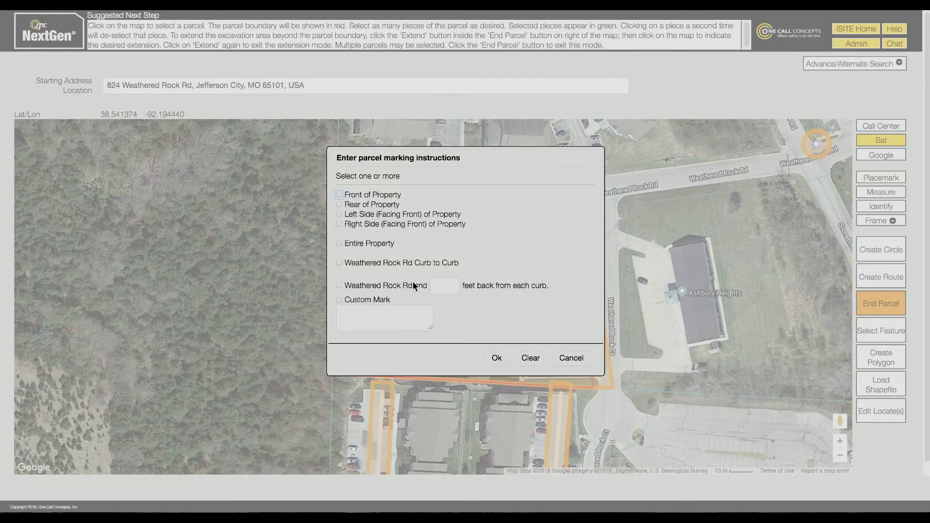
- Mark the parcel as Entire Property, confirm, and end parcel selection
click(340, 243)
click(496, 357)
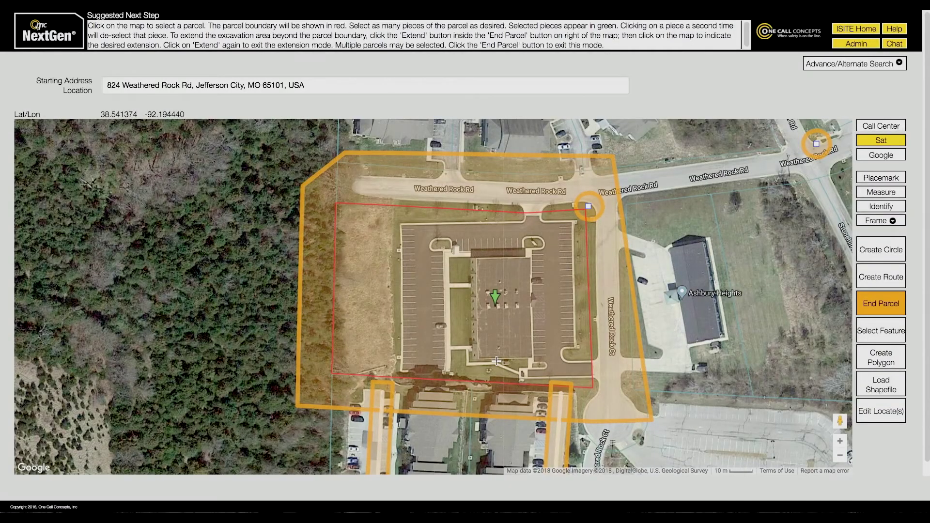
click(882, 313)
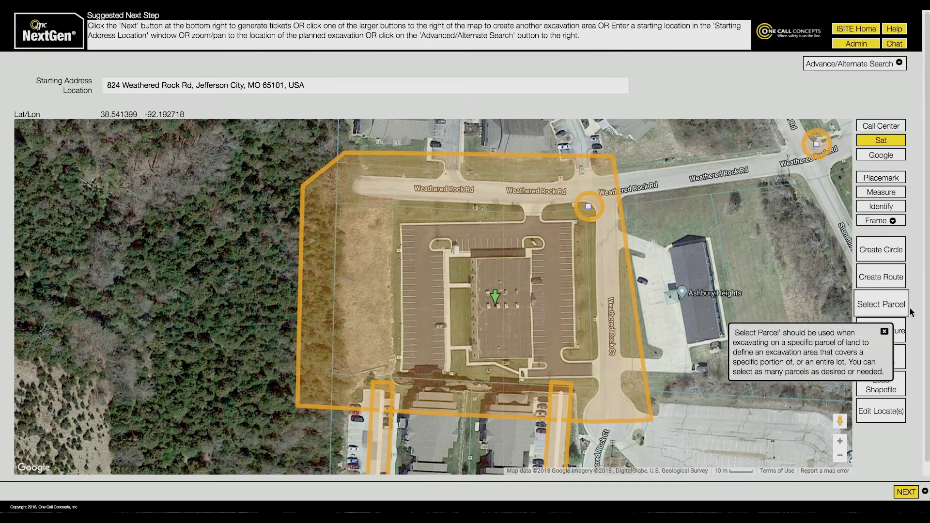
- Add a 30 ft road-feature area on Weathered Rock Rd from Stonehill Rd to Lorenzo Greene Dr
drag(796, 290, 554, 395)
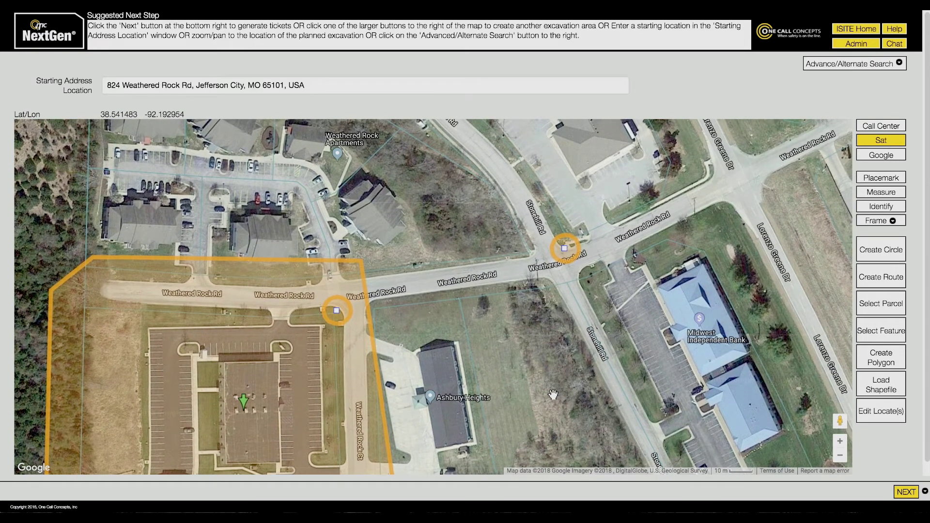
click(865, 331)
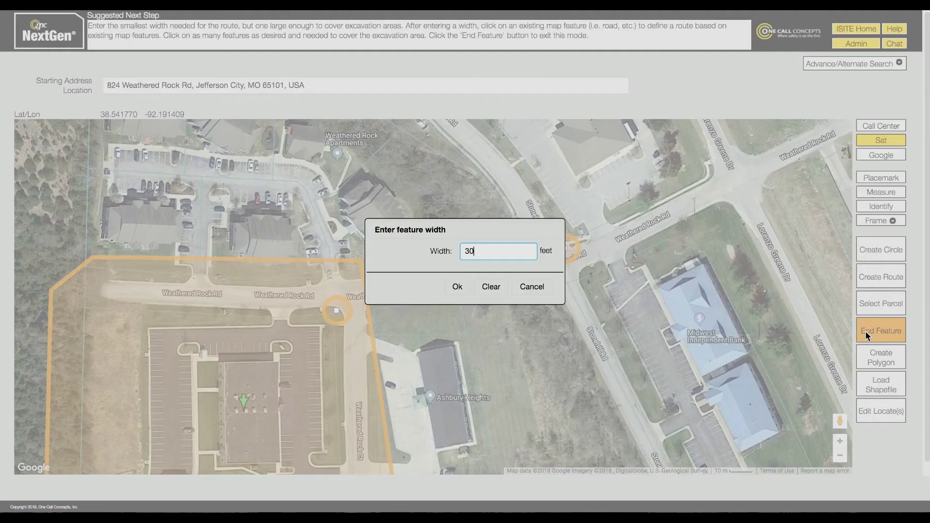
click(457, 286)
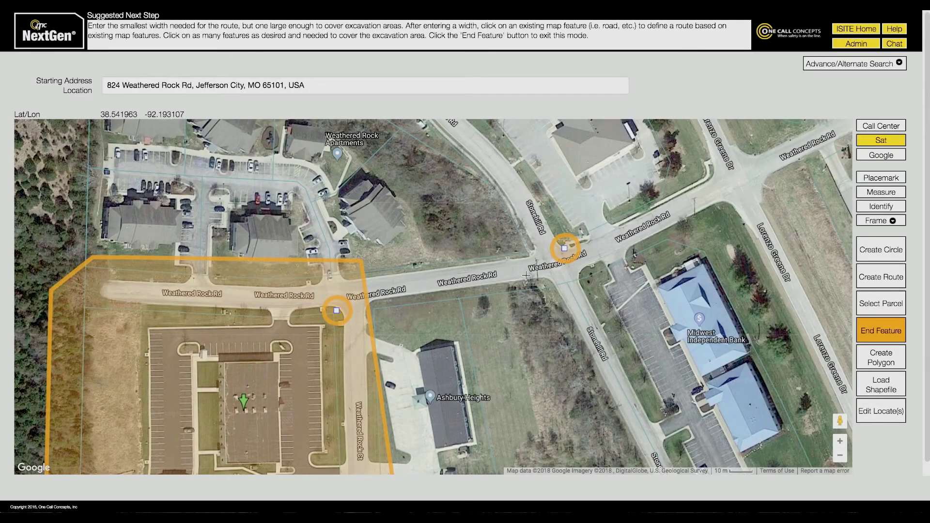
click(557, 261)
click(737, 180)
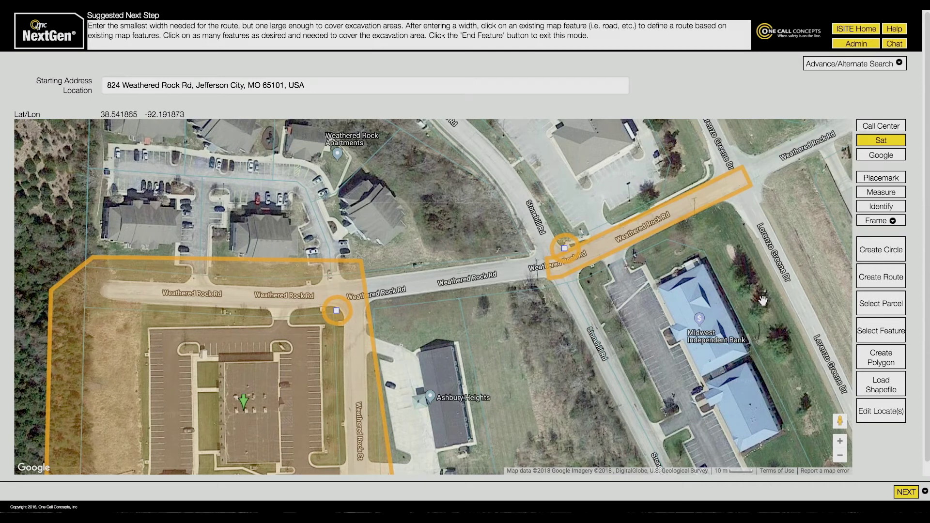
click(887, 357)
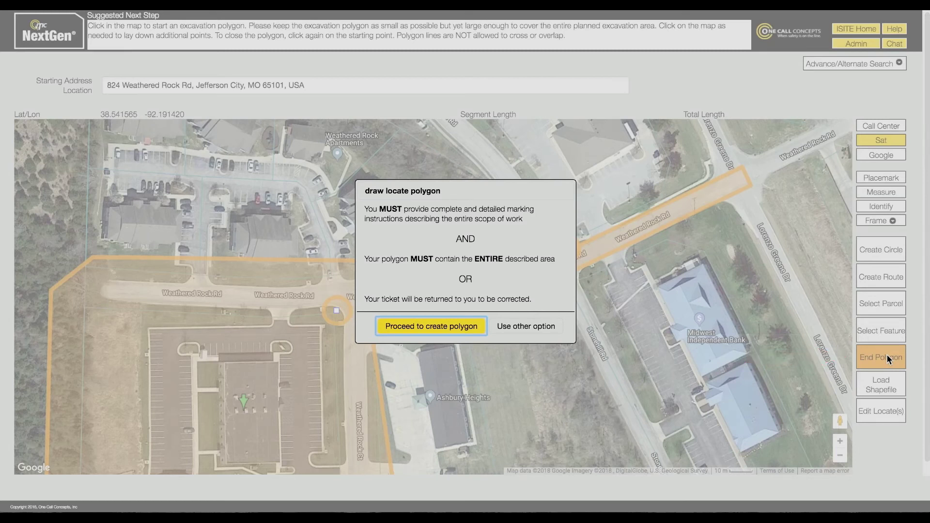
- Draw a four-corner polygon west of Stonehill Rd south of Weathered Rock Rd and close it
click(466, 324)
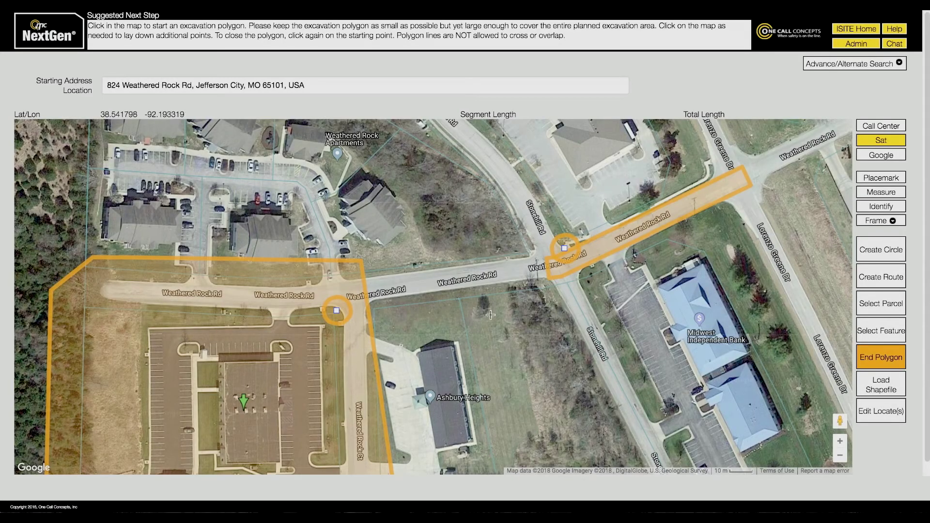
click(545, 279)
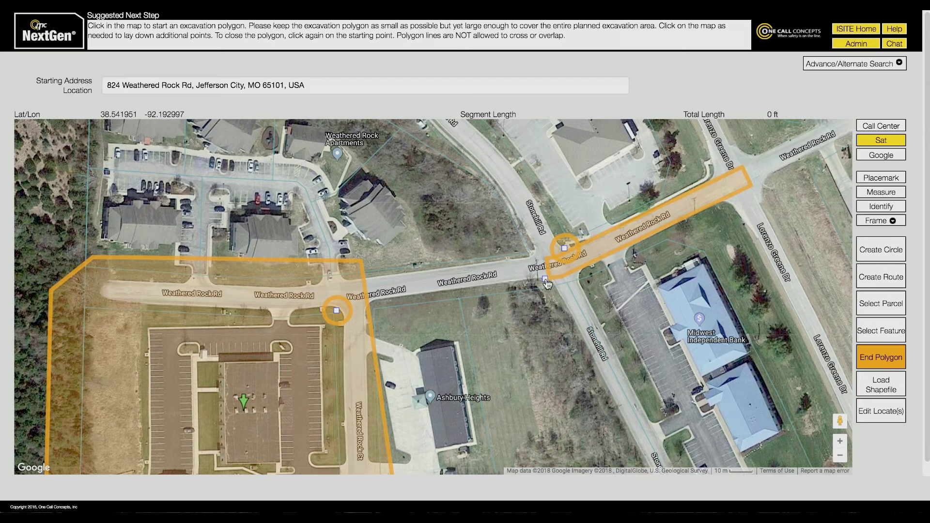
click(510, 284)
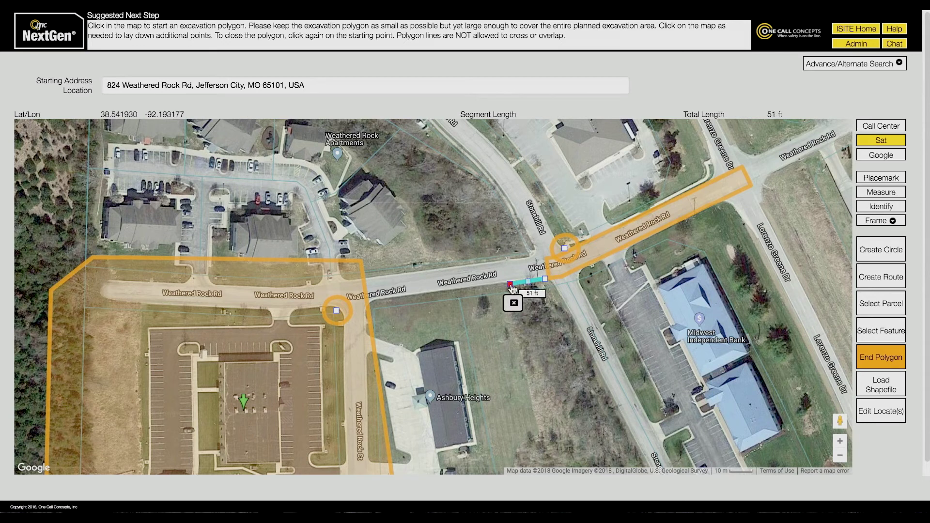
click(603, 465)
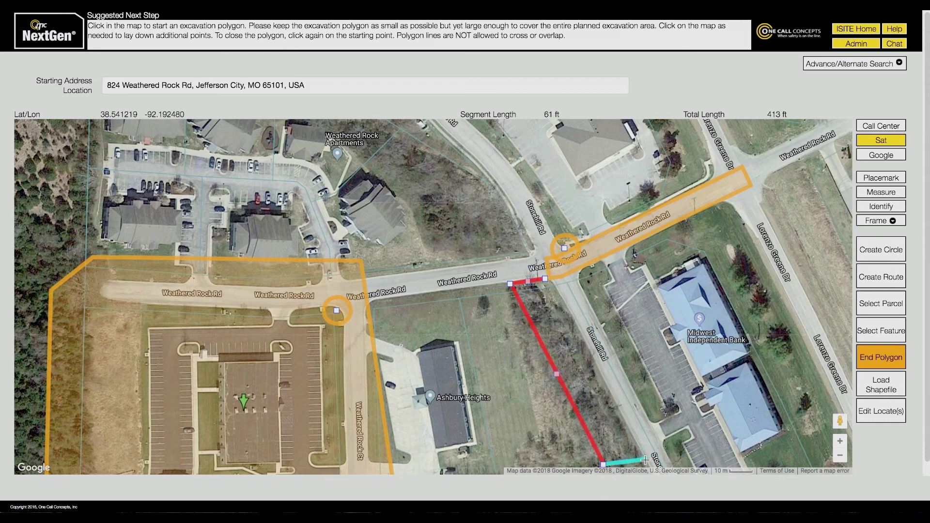
click(645, 460)
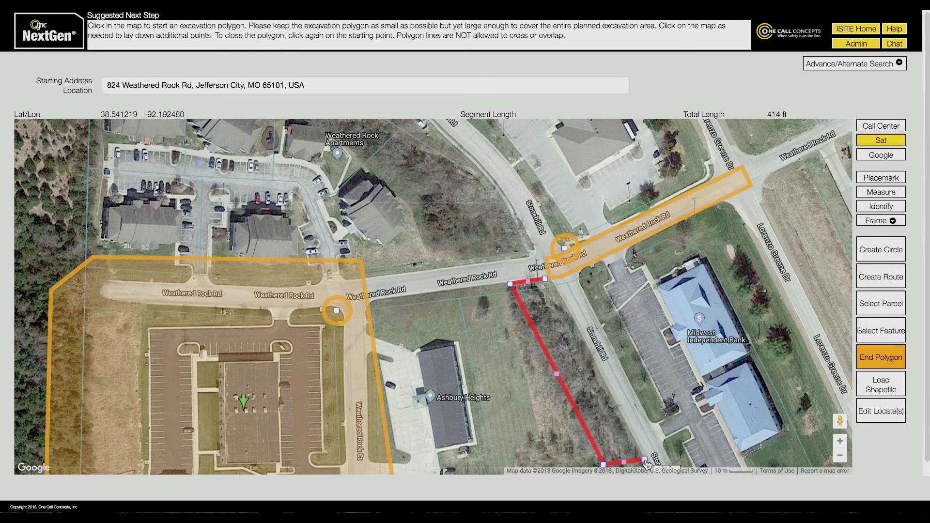
click(546, 279)
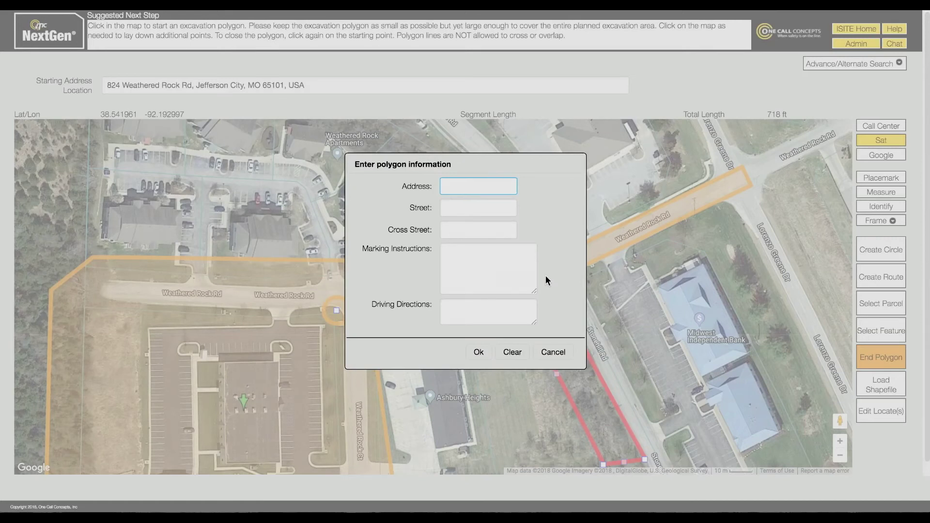
- Save the polygon with street Stonehill rd, cross street weathered rock rd, marking instructions and driving directions
click(480, 207)
text(Stonehill)
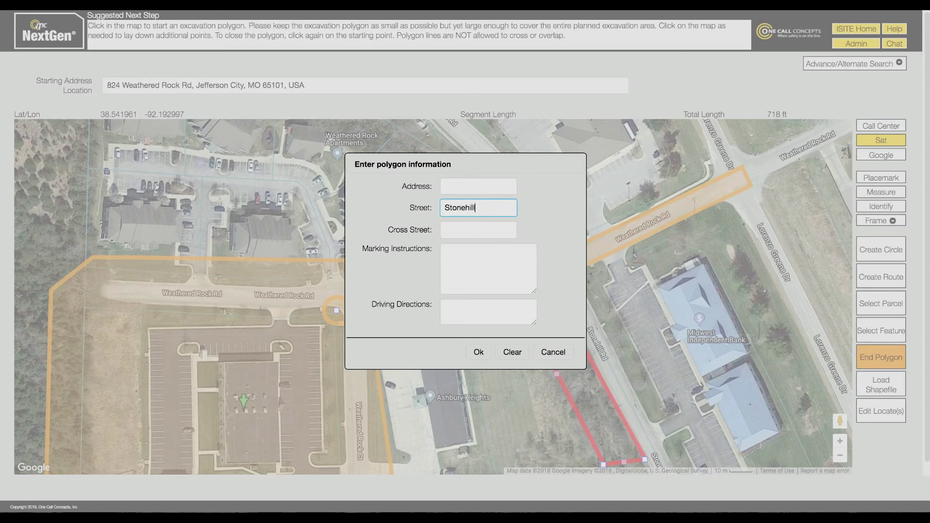
text( rd)
key(Tab)
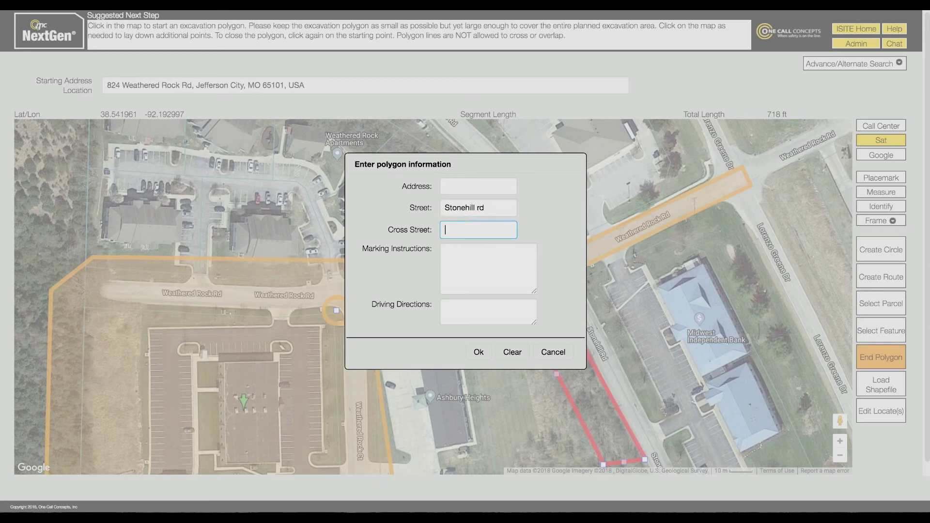
text(weathered rock rd)
click(446, 251)
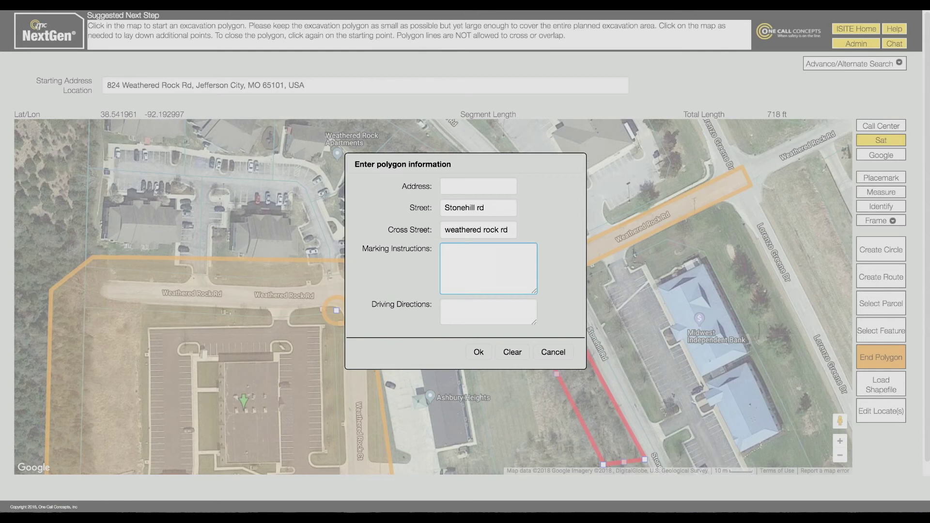
text(mark out 50ft w from w curb of s)
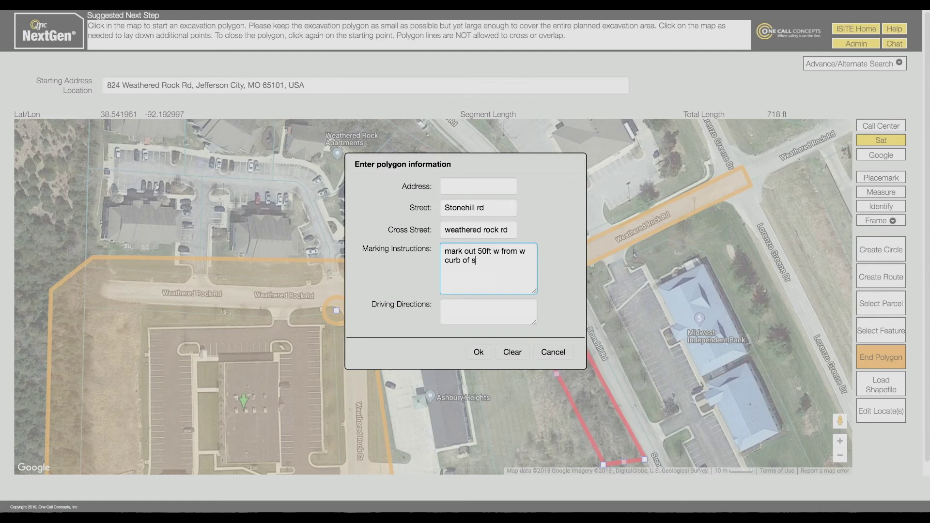
text(tonehill rd, starting on s side of)
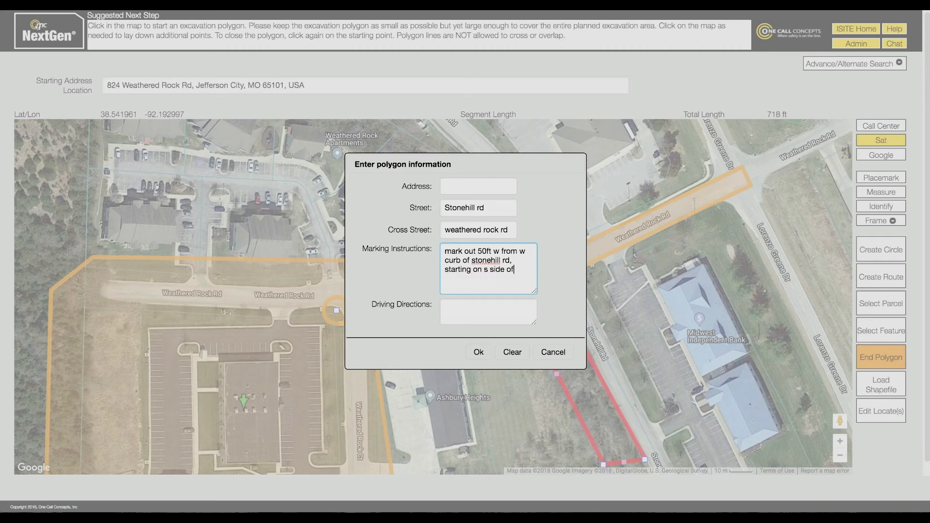
text( weathered rock rd going s 300ft)
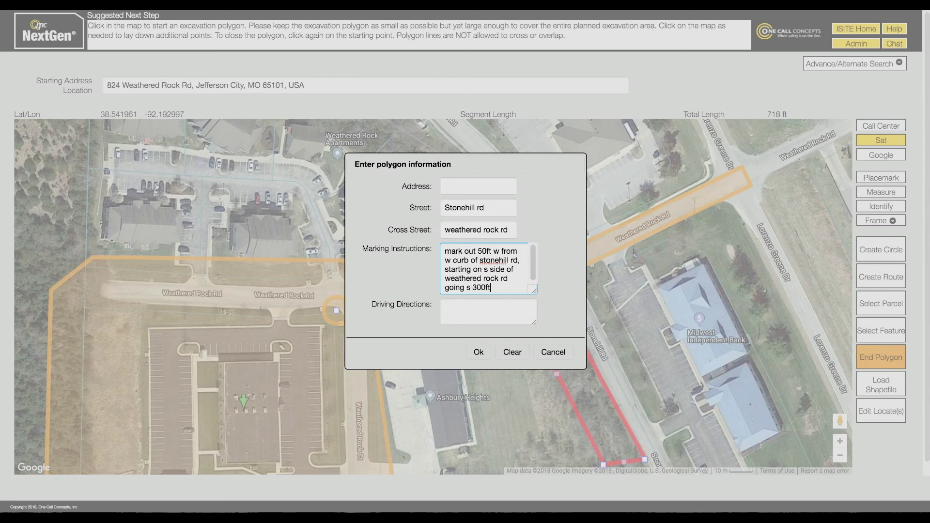
click(478, 308)
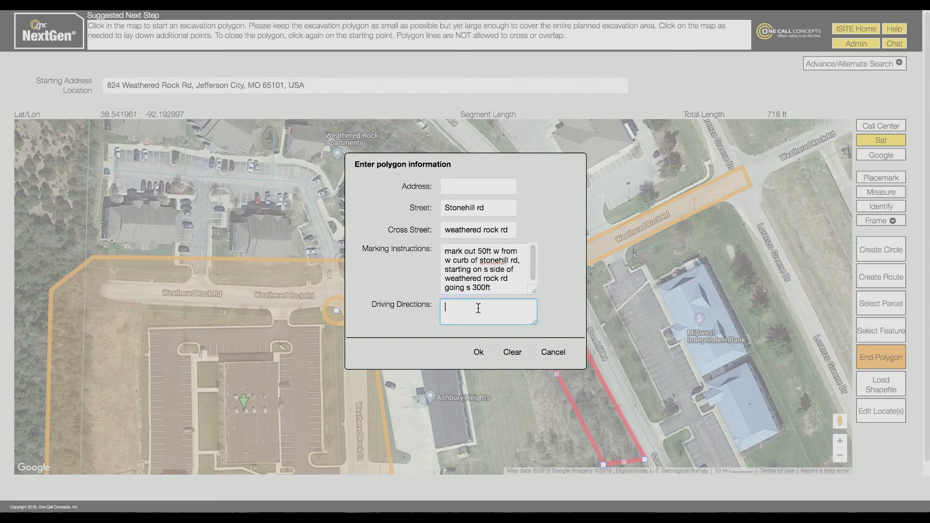
text(work begins at sw corner of above intersection)
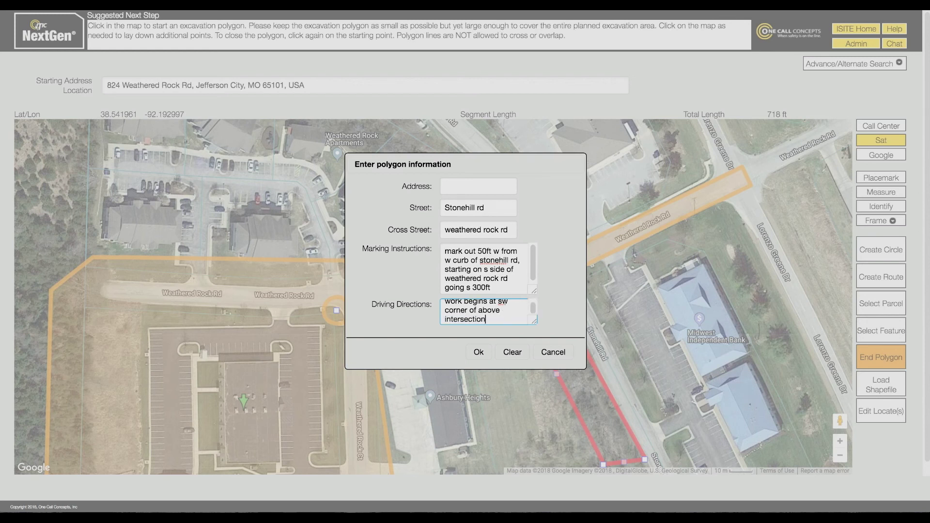
click(485, 349)
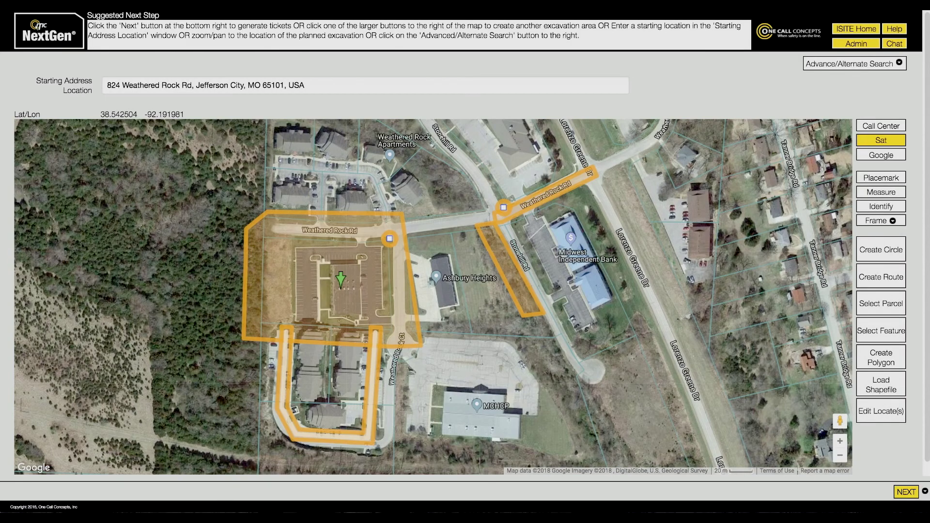
- Edit the Weathered Rock Rd road-feature locate and change its width from 30 to 35 ft
click(886, 419)
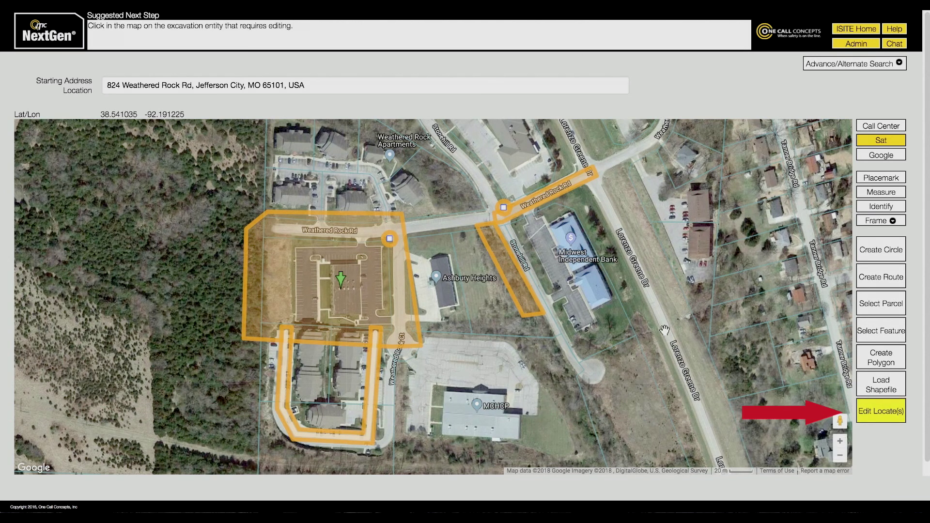
click(556, 193)
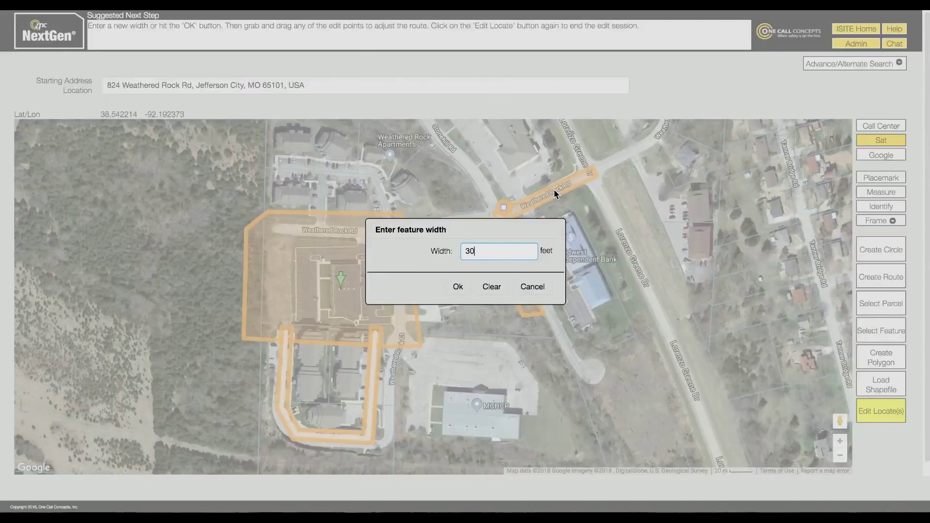
key(BackSpace)
text(5)
click(458, 287)
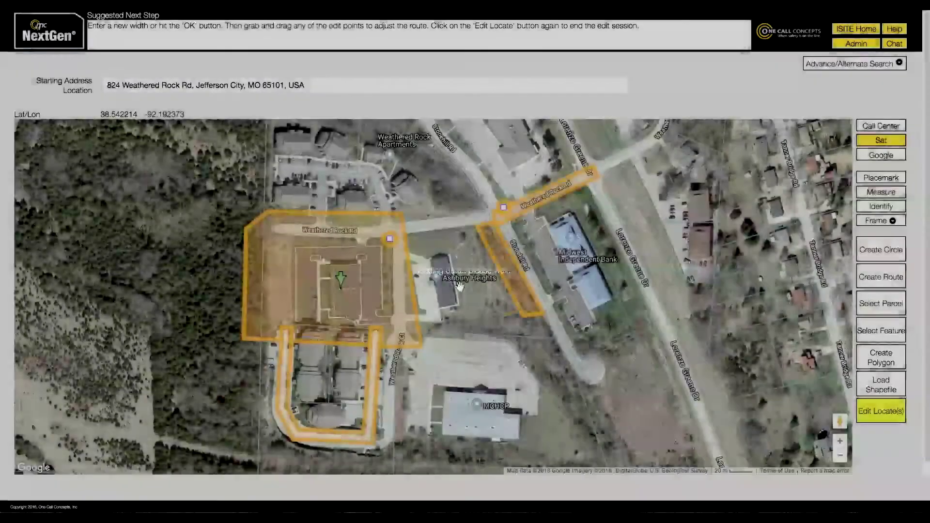